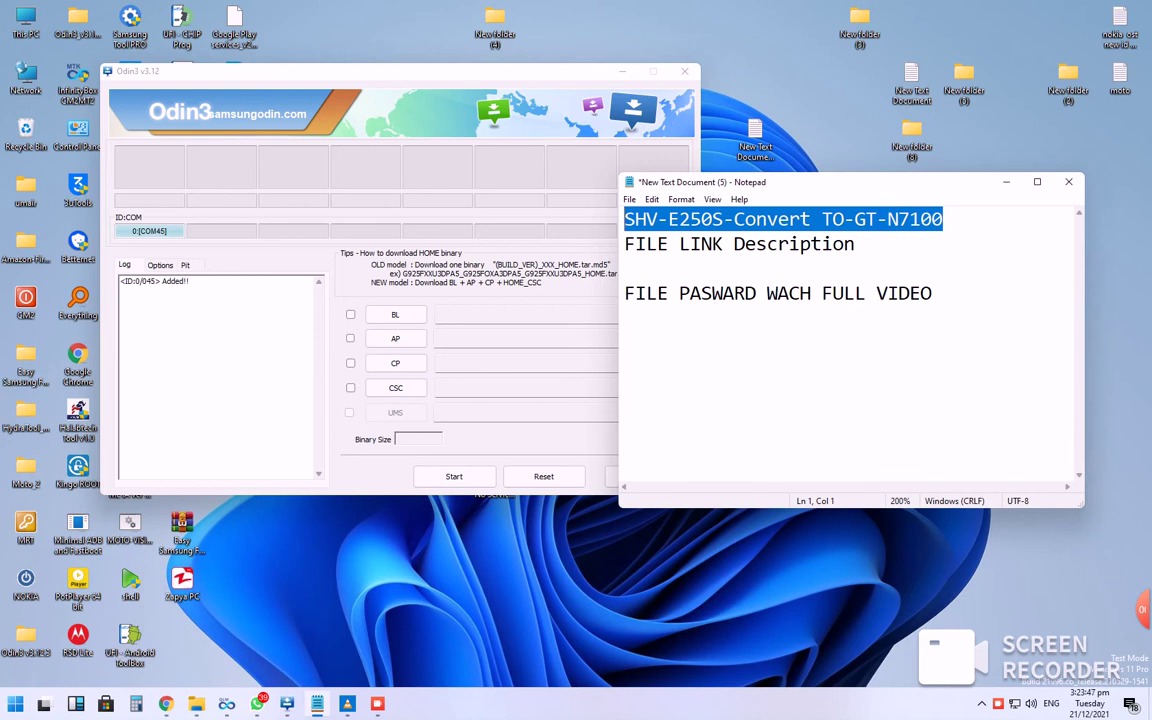
Step: Select the second and FILE PASWARD lines in Notepad, drag the note down-right, and switch to Odin3
key(Down)
key(End)
key(shift+Home)
key(shift+Right)
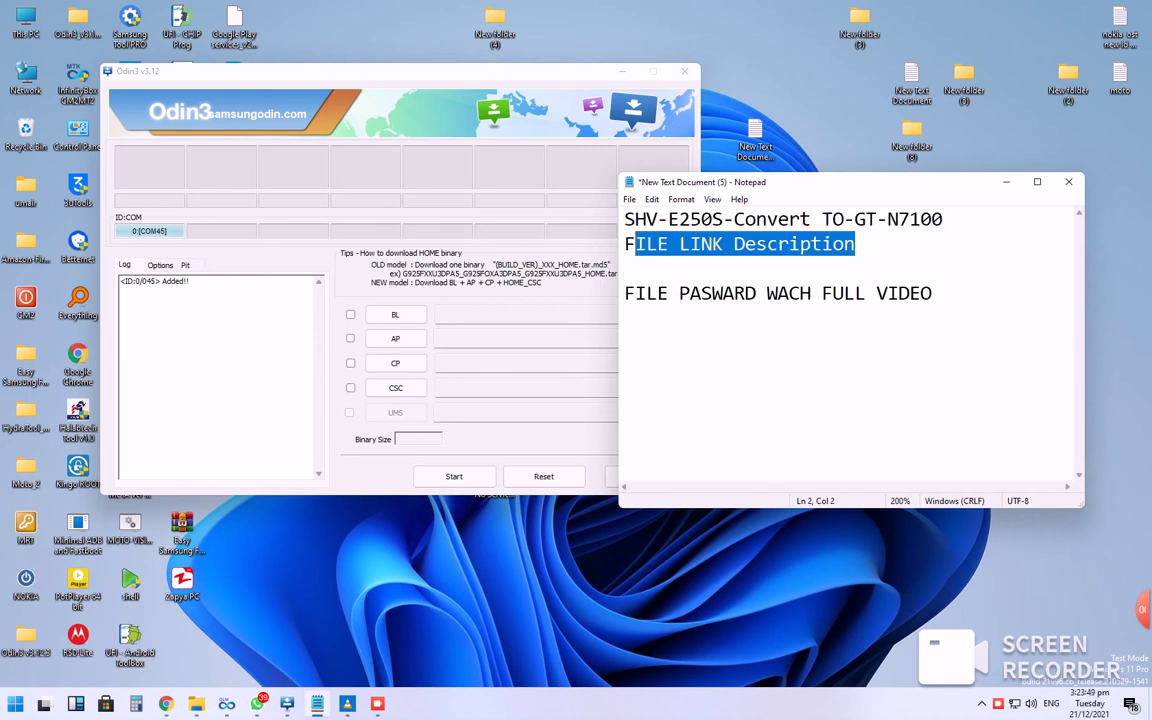
click(932, 293)
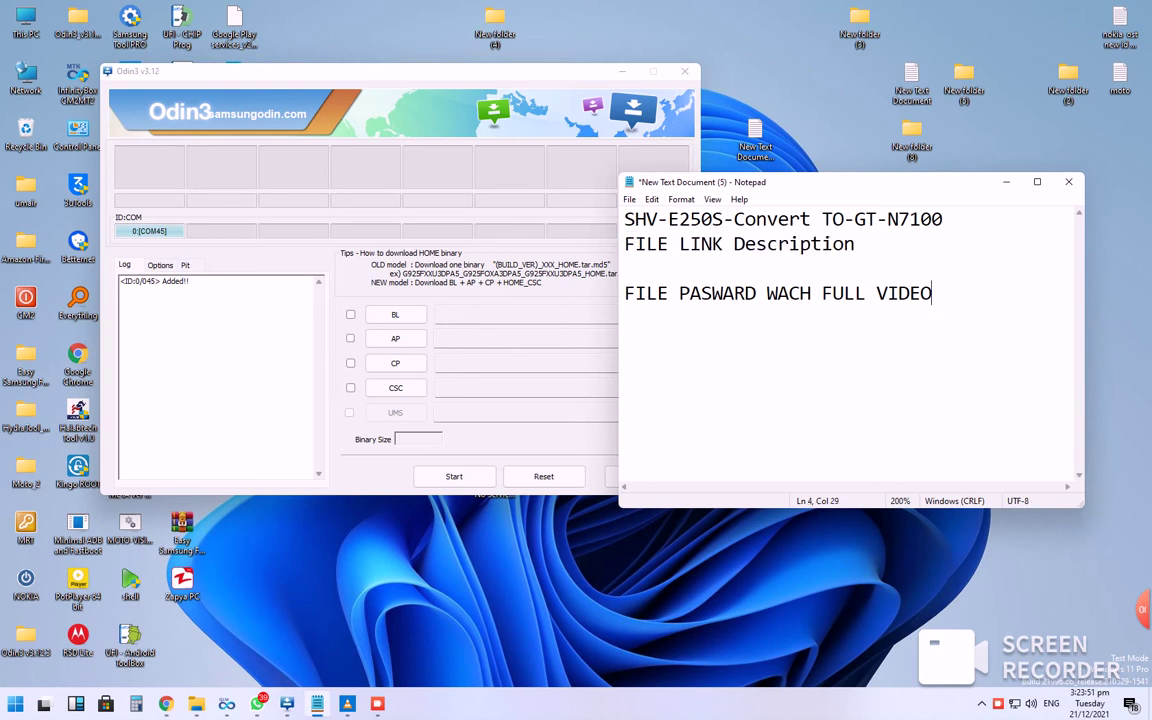
key(shift+Left)
key(shift+Left)
key(shift+Left)
key(shift+Left)
key(shift+Left)
key(shift+Left)
key(shift+Left)
key(shift+Left)
key(shift+Left)
key(shift+Left)
key(shift+Left)
key(shift+Left)
key(shift+Left)
key(shift+Left)
key(shift+Left)
key(shift+Left)
key(shift+Left)
key(shift+Left)
key(shift+Left)
key(shift+Left)
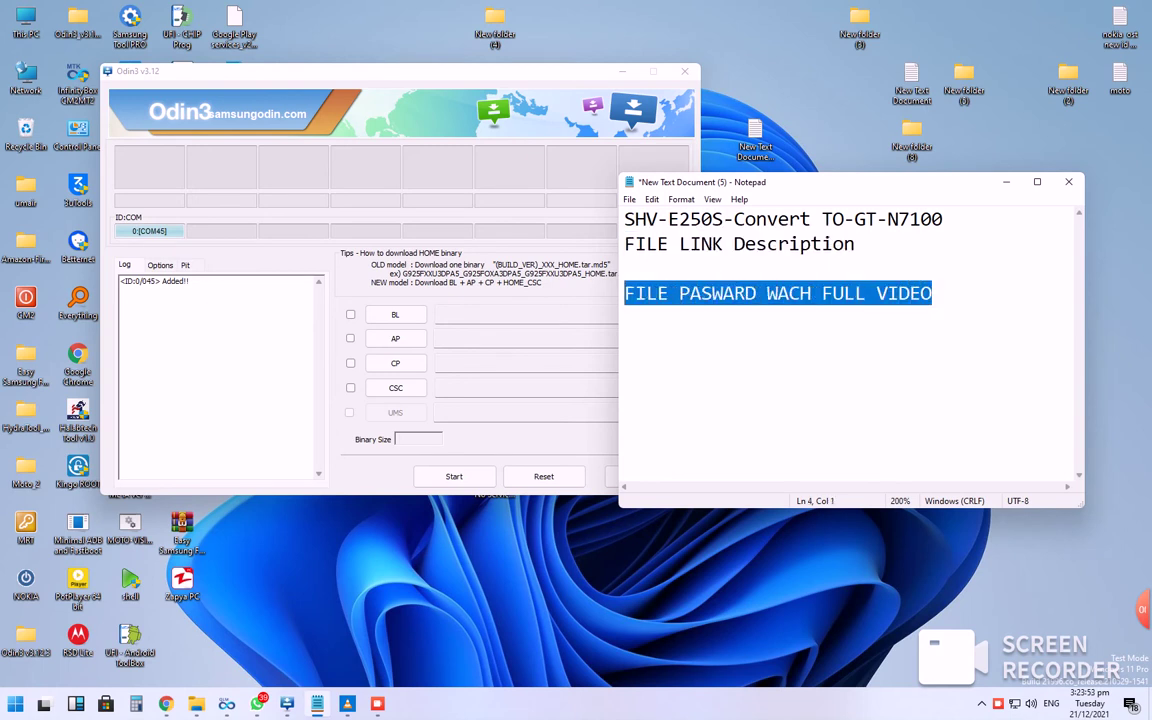
click(822, 293)
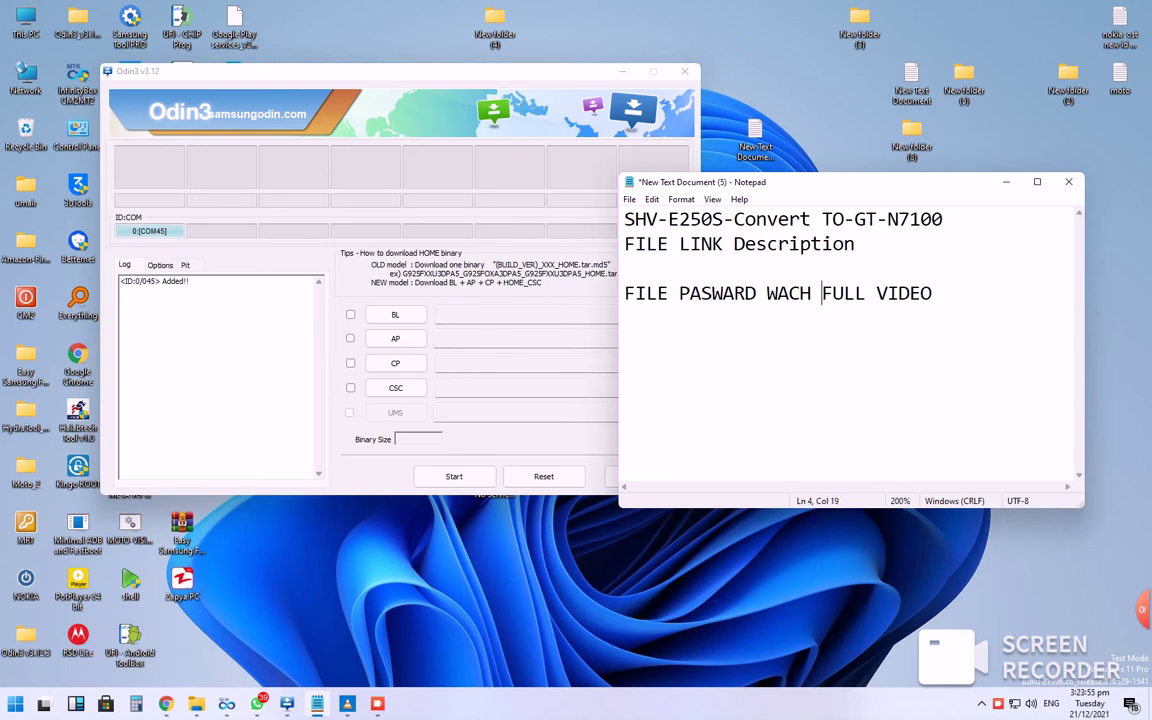
drag(840, 182, 928, 246)
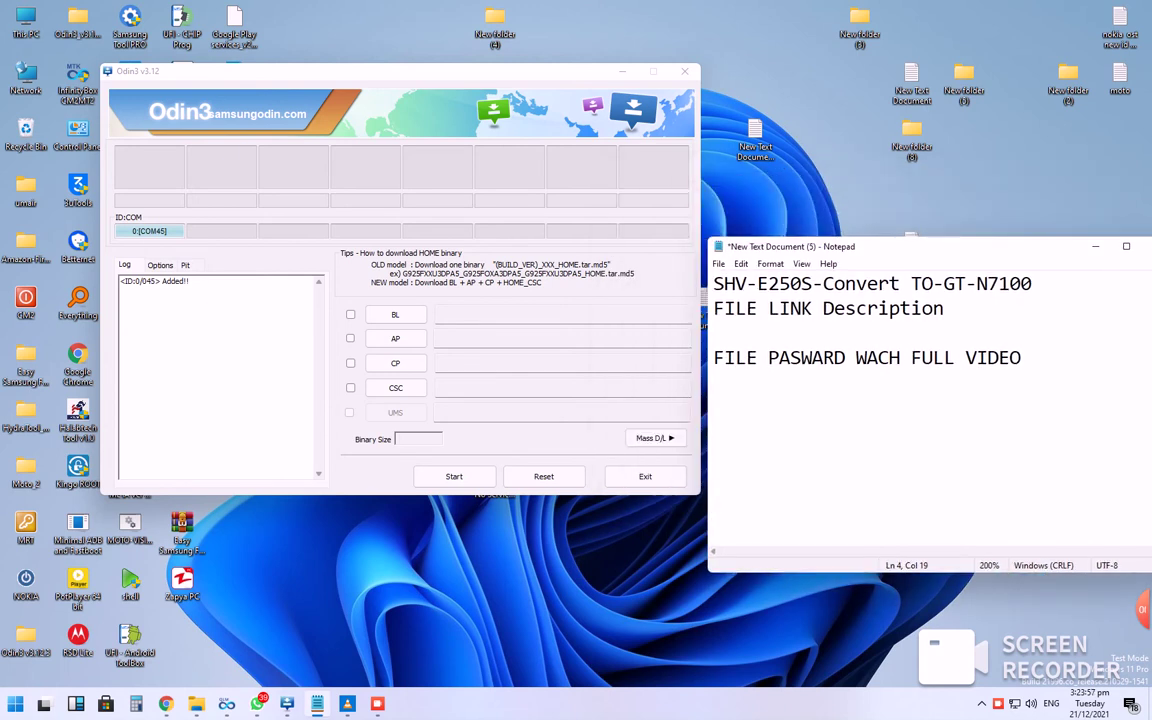
key(alt+Tab)
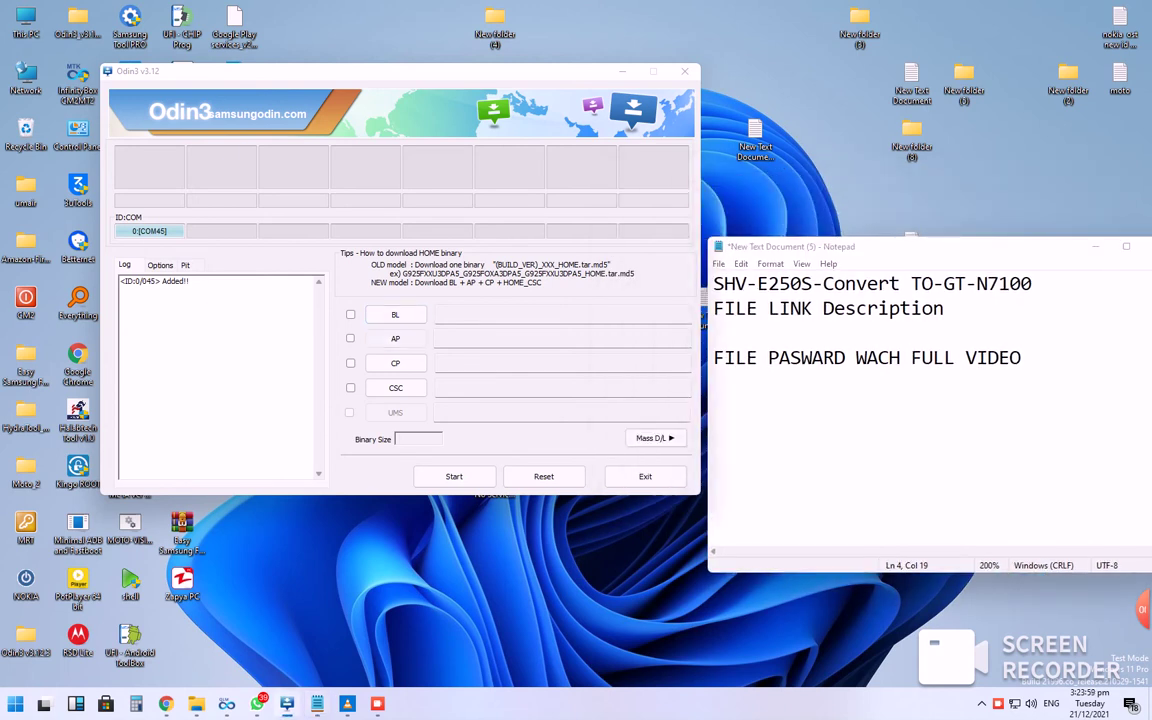
Step: Load the Android 4.4.2 tar from Desktop > SHV-E250S > M4M > SHV-E250S-Convert TO-GT-N7100 as AP
click(395, 338)
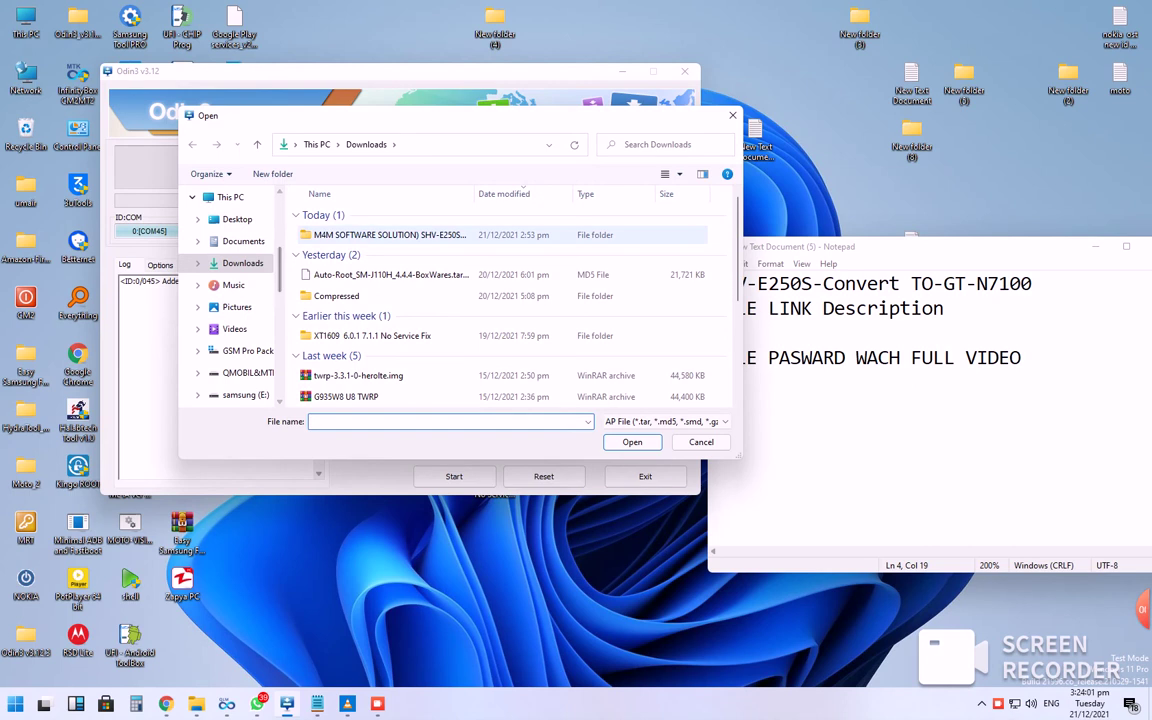
click(330, 235)
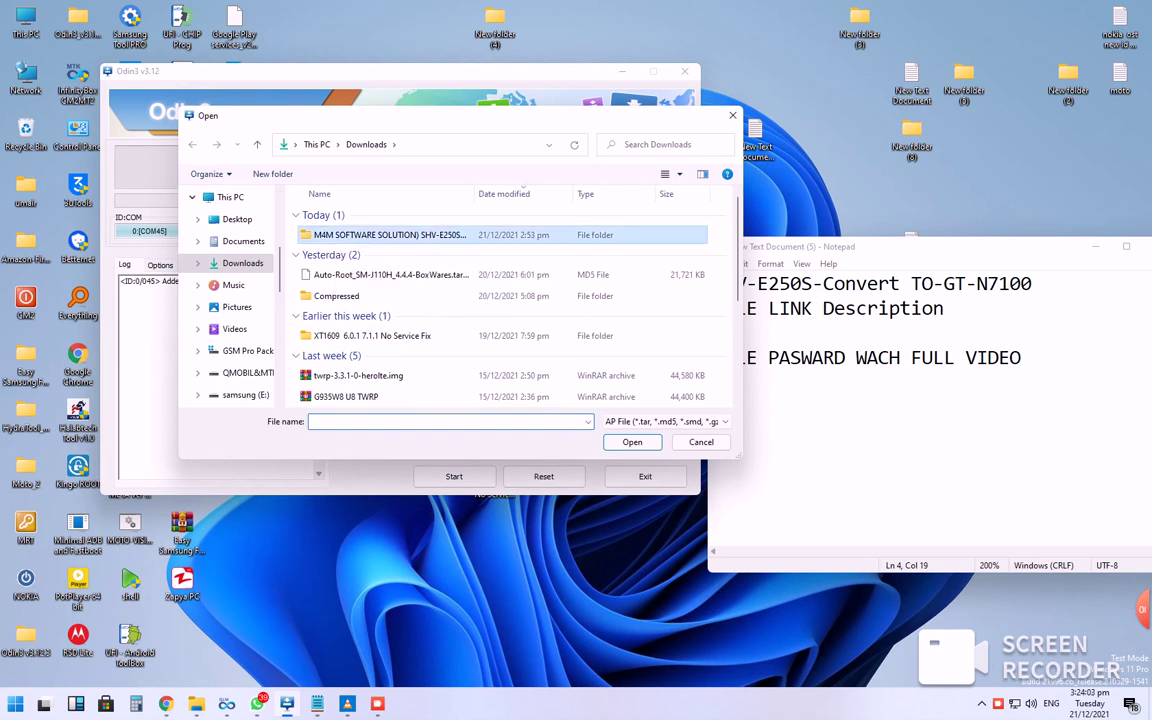
drag(474, 193, 571, 193)
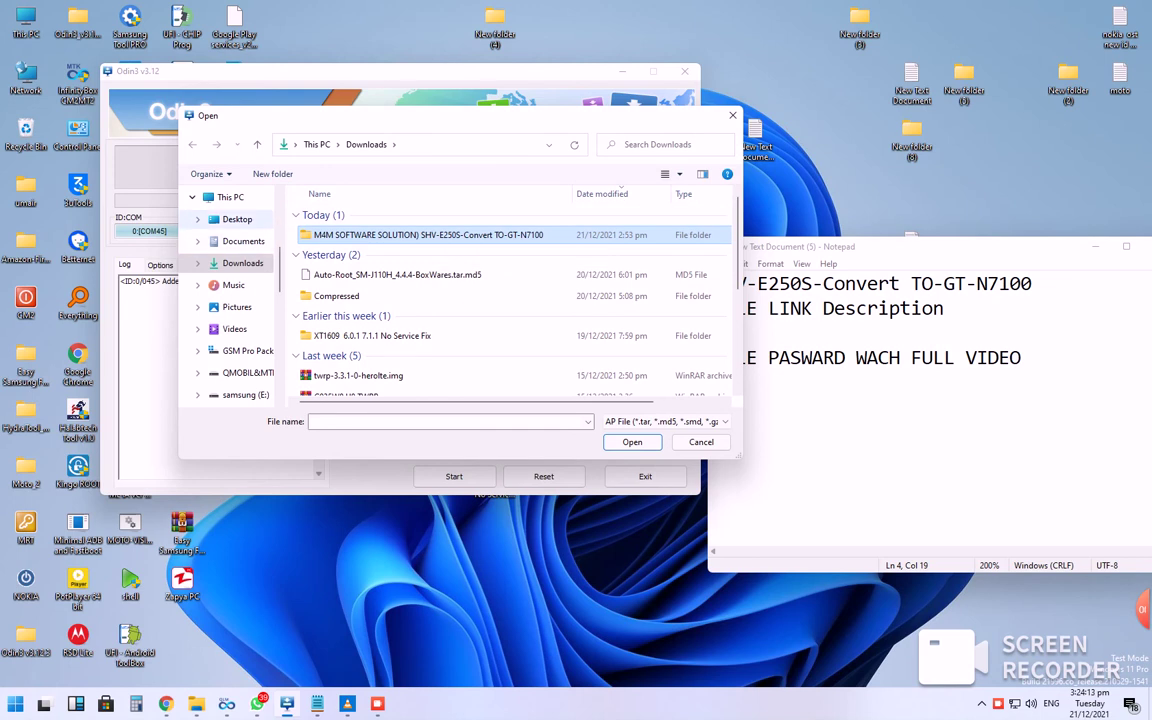
click(237, 219)
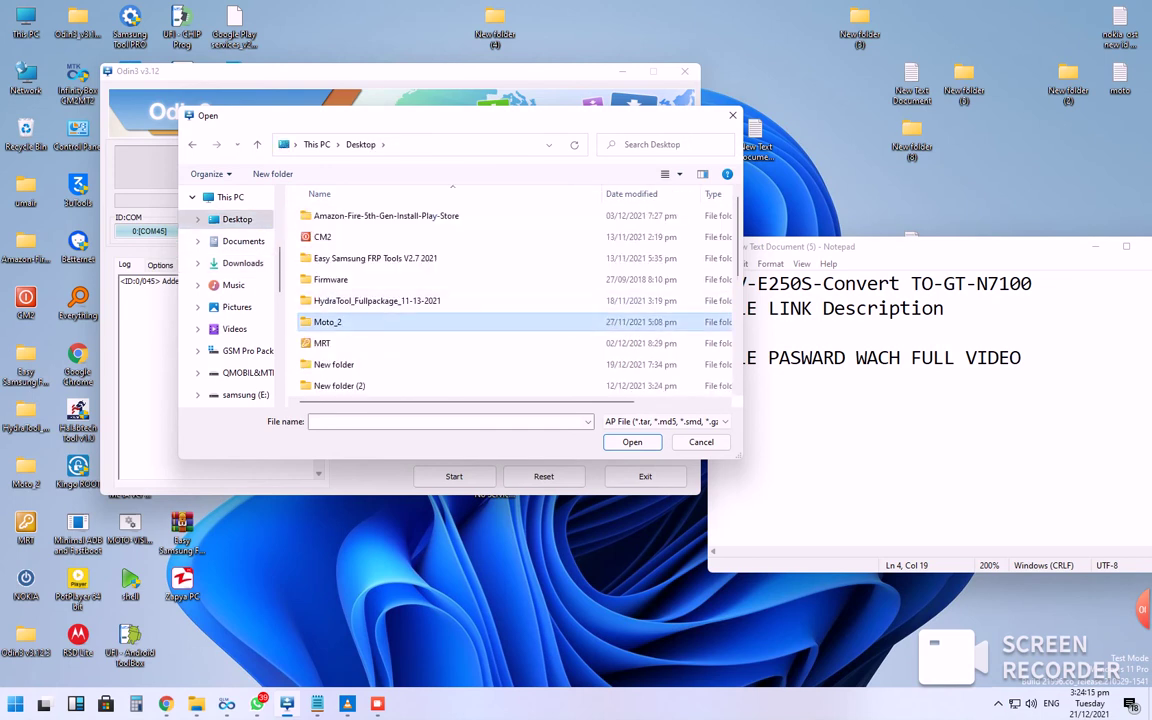
scroll(450, 321, down, 2)
scroll(450, 321, down, 1)
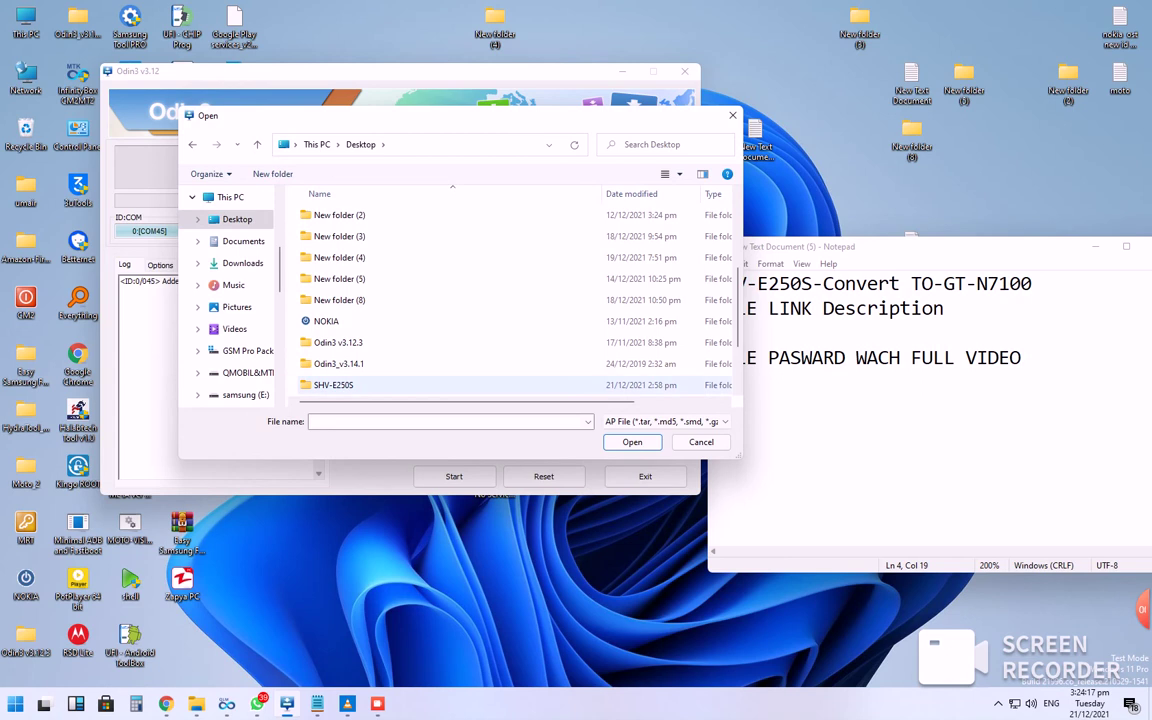
double_click(333, 385)
double_click(380, 215)
double_click(380, 215)
double_click(380, 215)
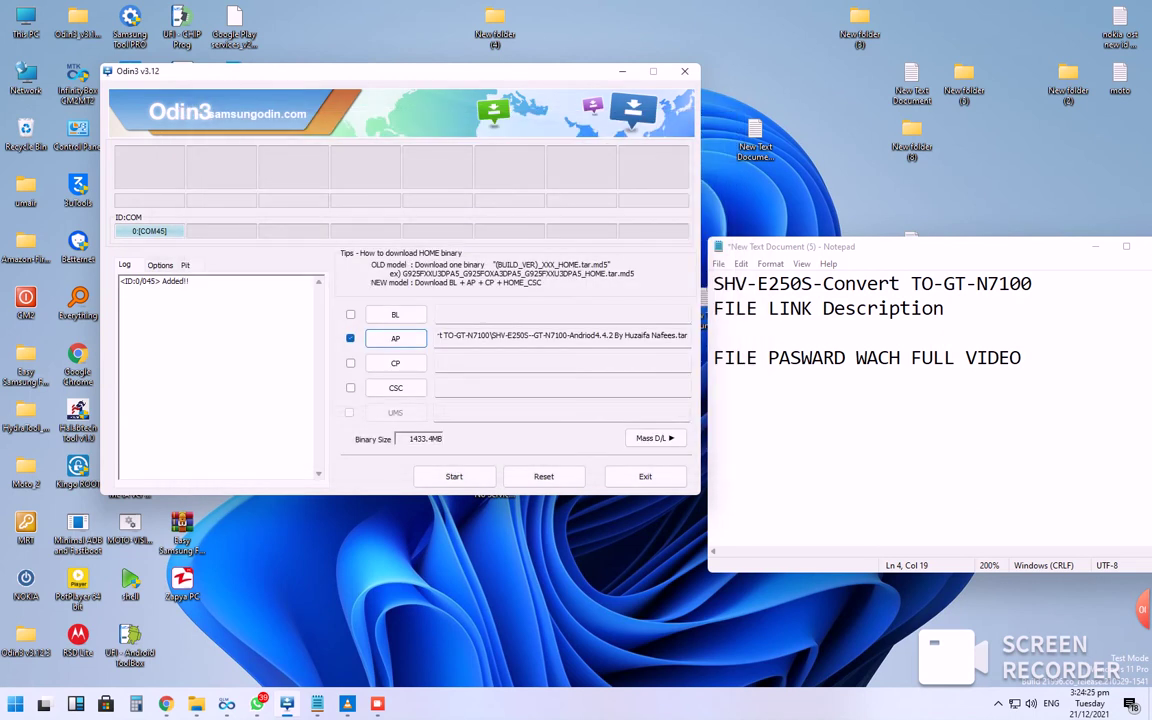
Step: Start the Odin3 flash on COM45, close all WhatsApp windows, and bring the notes back in front
click(454, 476)
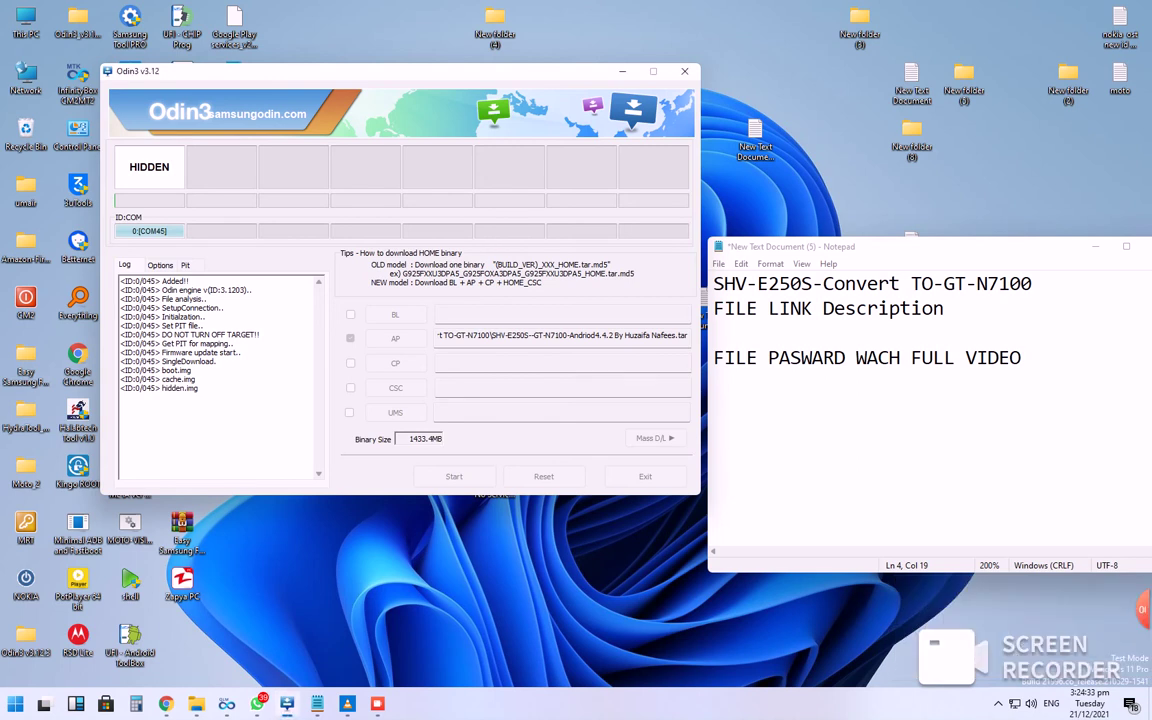
right_click(257, 704)
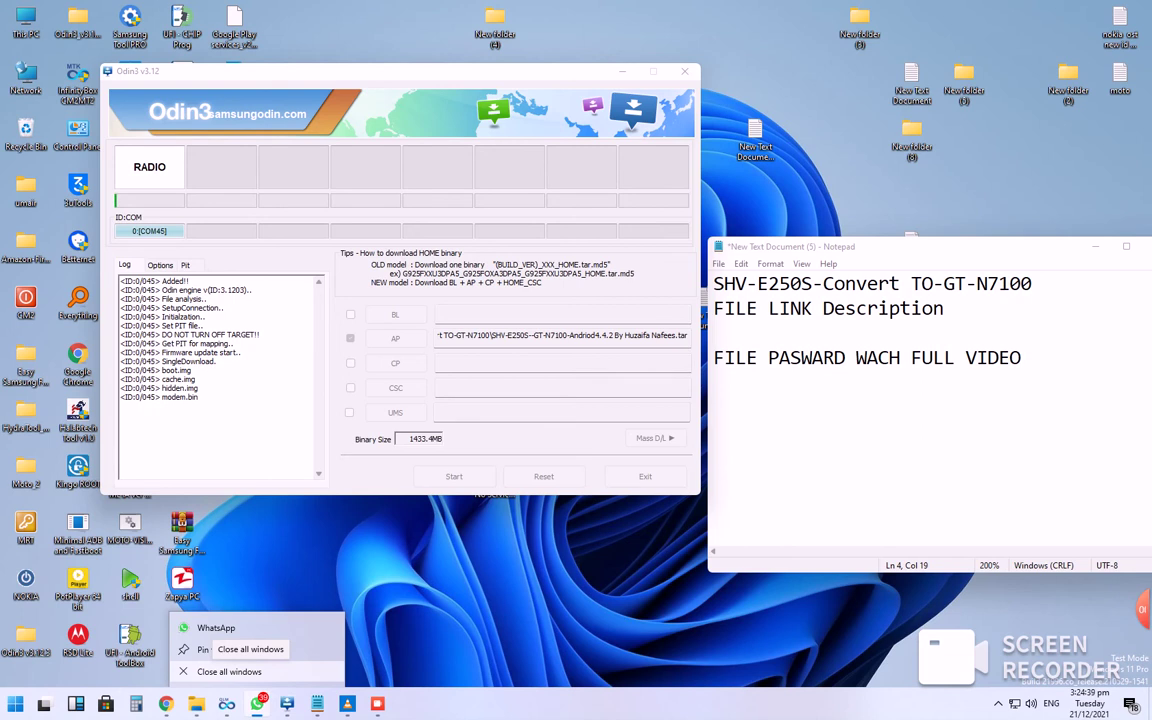
click(229, 671)
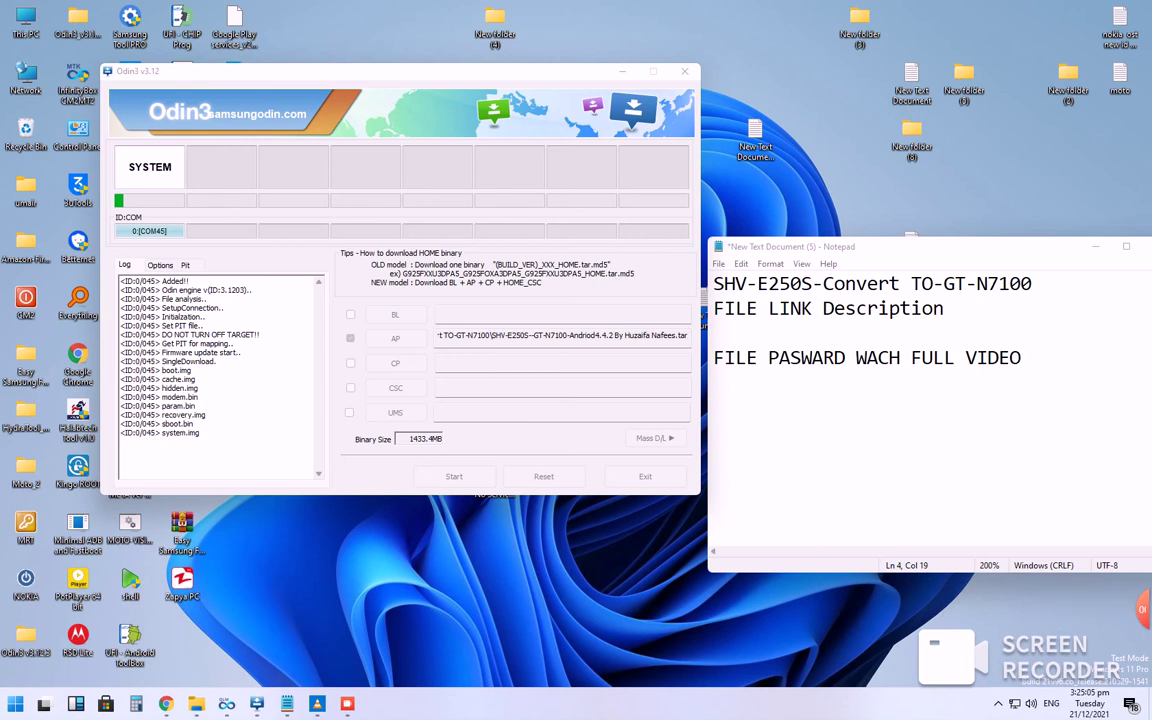
drag(930, 246, 644, 359)
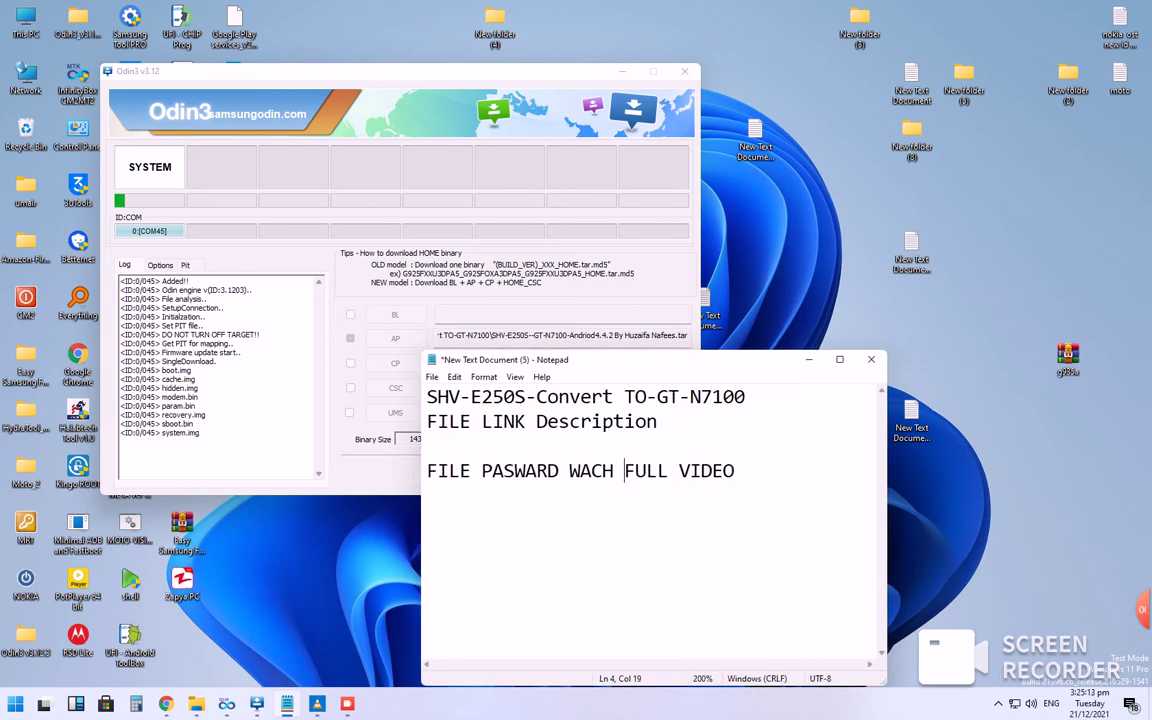
Step: Add a fifth note line 'FILE PASWARD IS' followed by the file password, fixing a typo
click(735, 470)
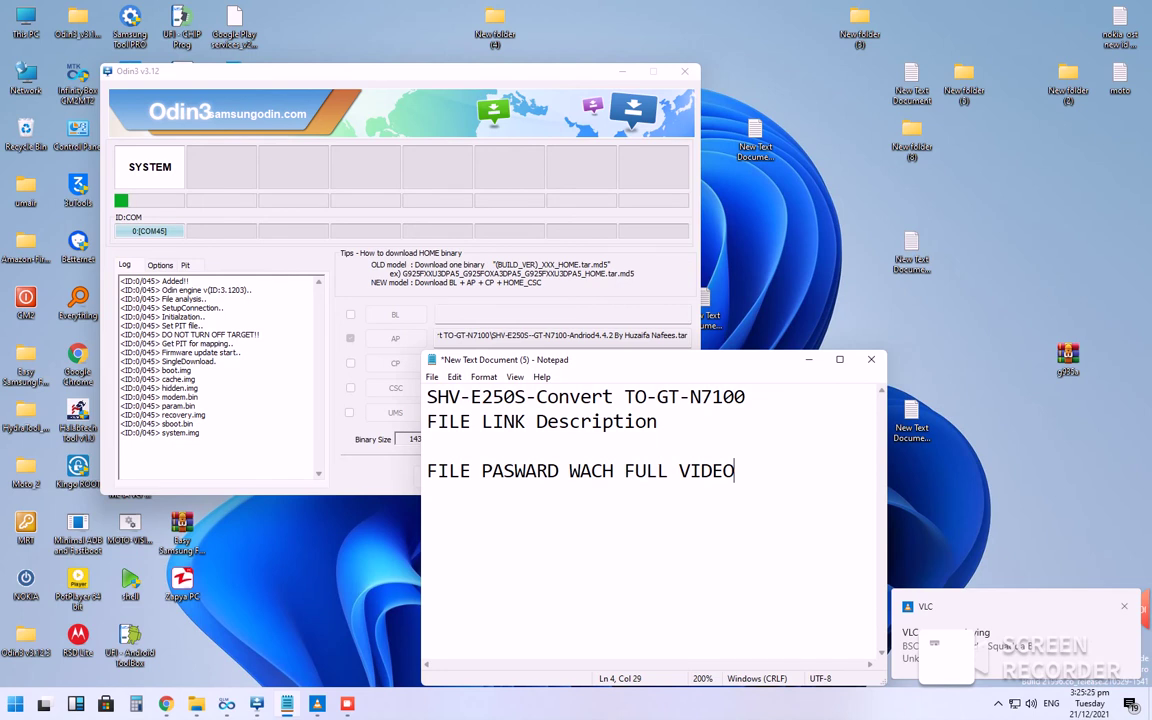
key(Return)
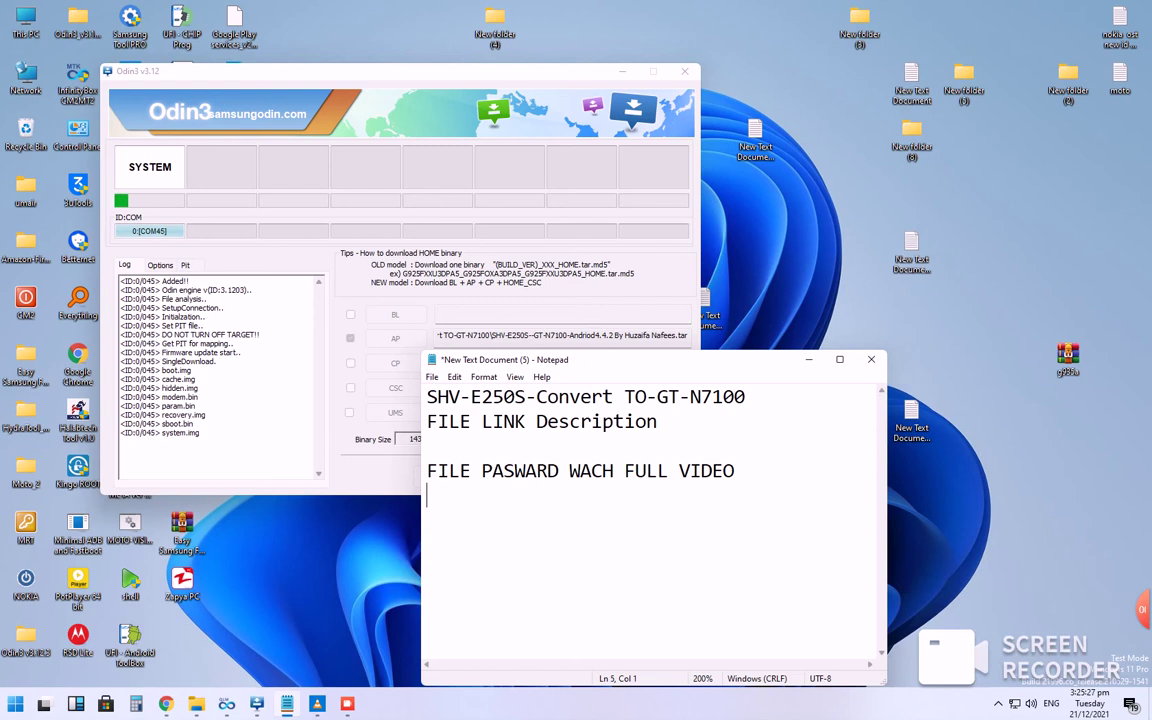
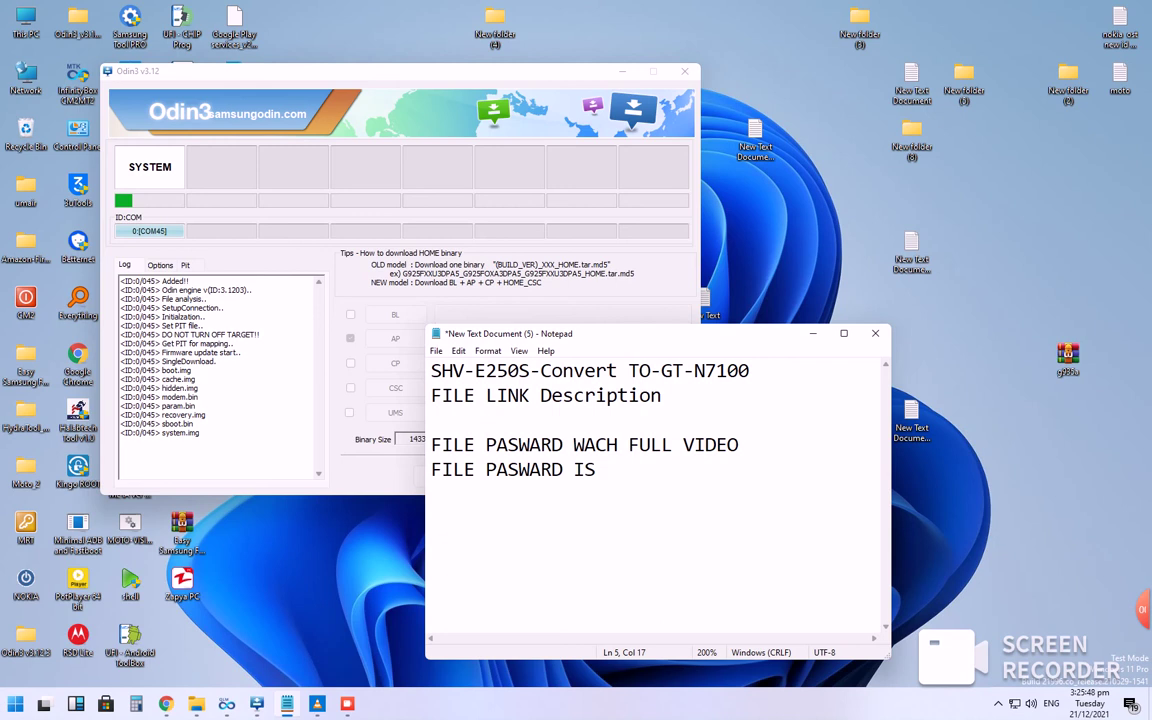
Step: Copy the password to the clipboard and move the note window up and right
click(605, 469)
key(shift+Right)
key(shift+Right)
key(shift+Right)
key(shift+Right)
key(shift+Right)
key(shift+Right)
key(shift+Right)
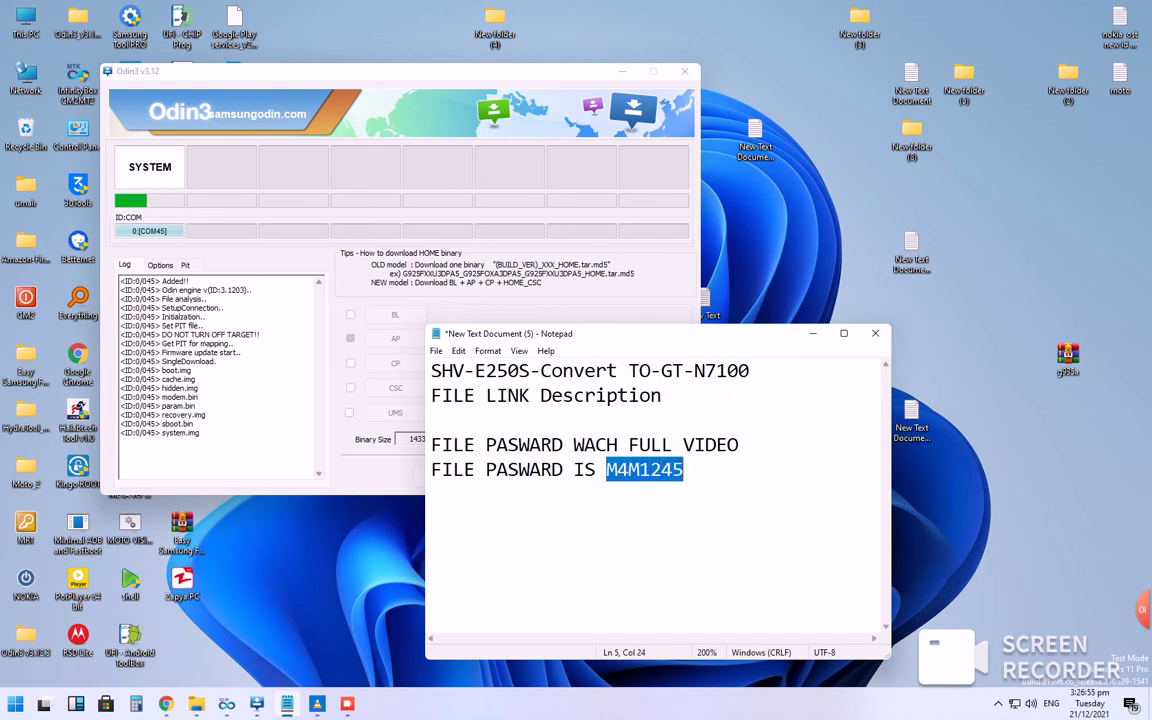
right_click(673, 468)
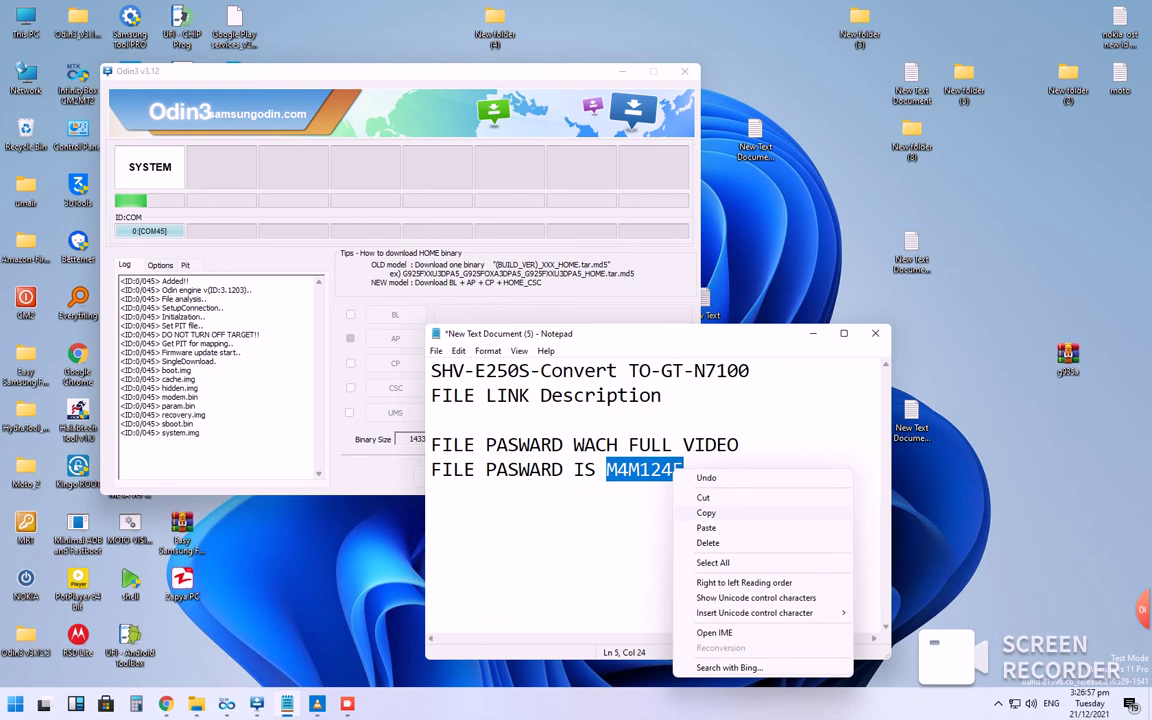
click(706, 512)
drag(640, 333, 850, 183)
Step: Archive the SHV-E250S folder into SHV-E250S.rar with WinRAR, using the pasted password
drag(300, 71, 489, 223)
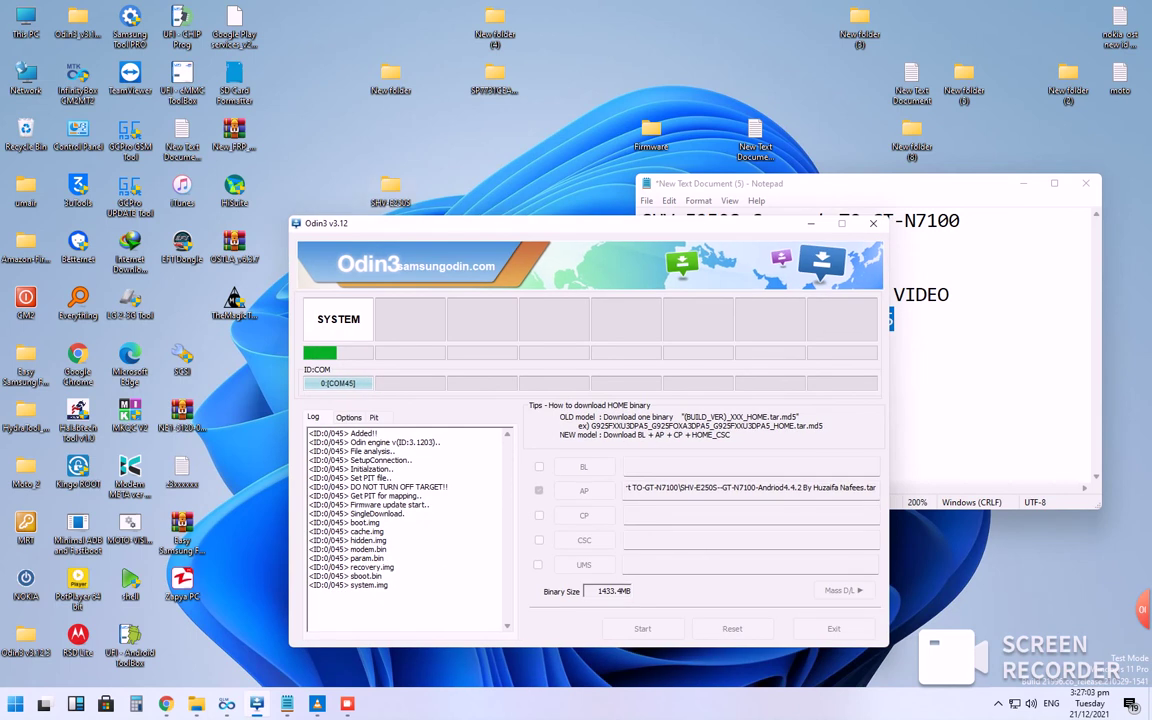
right_click(390, 188)
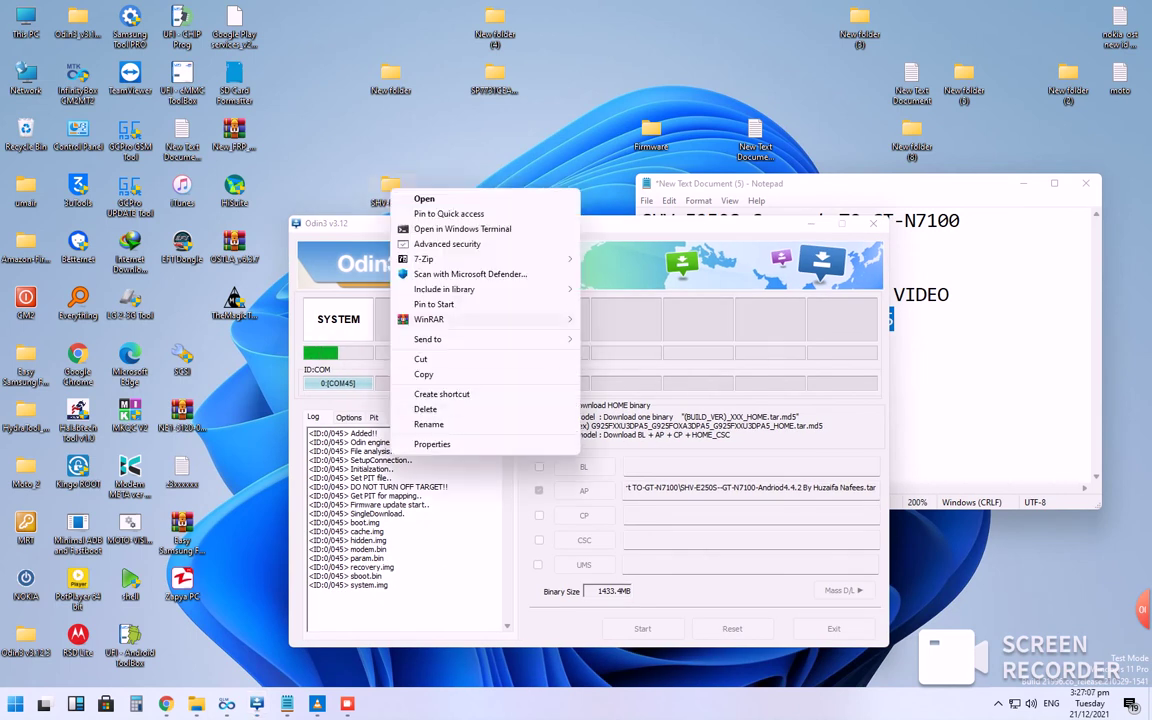
mouse_move(440, 319)
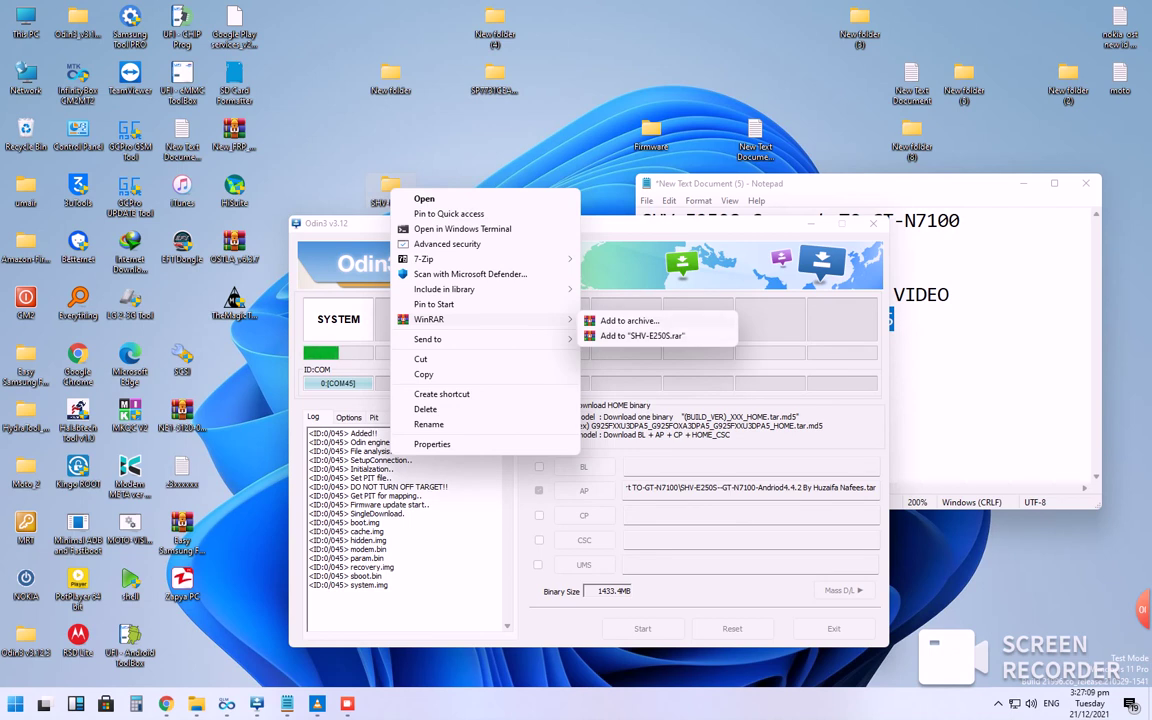
click(629, 320)
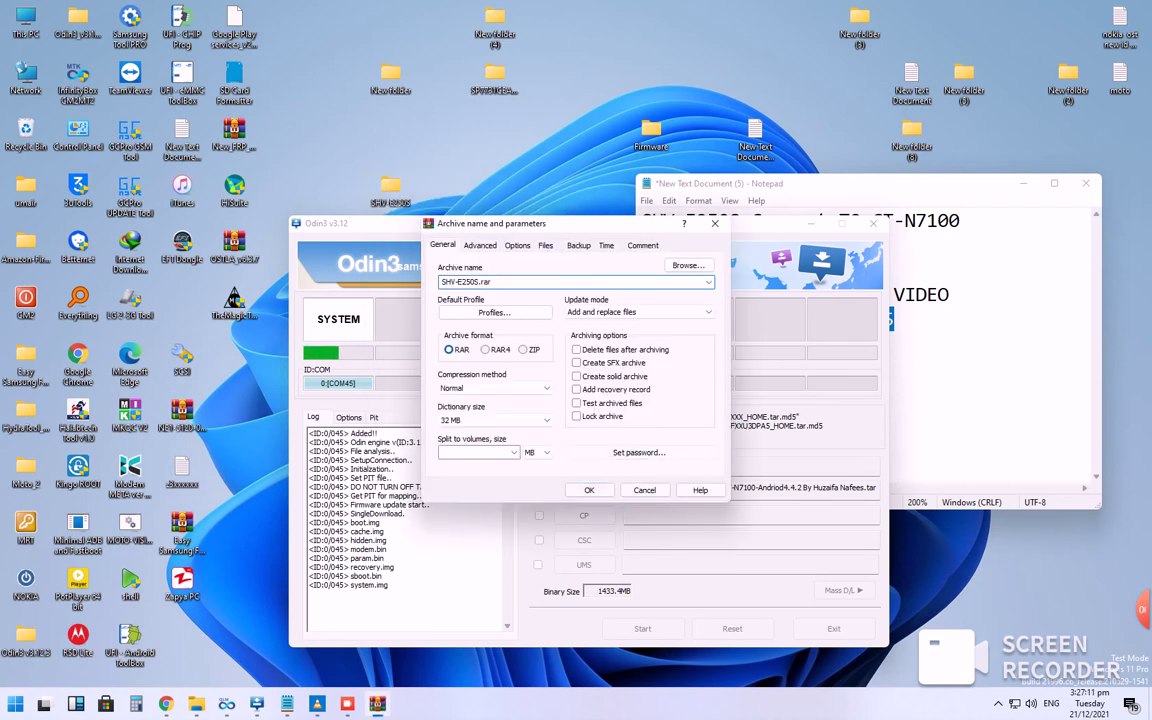
click(639, 452)
right_click(522, 322)
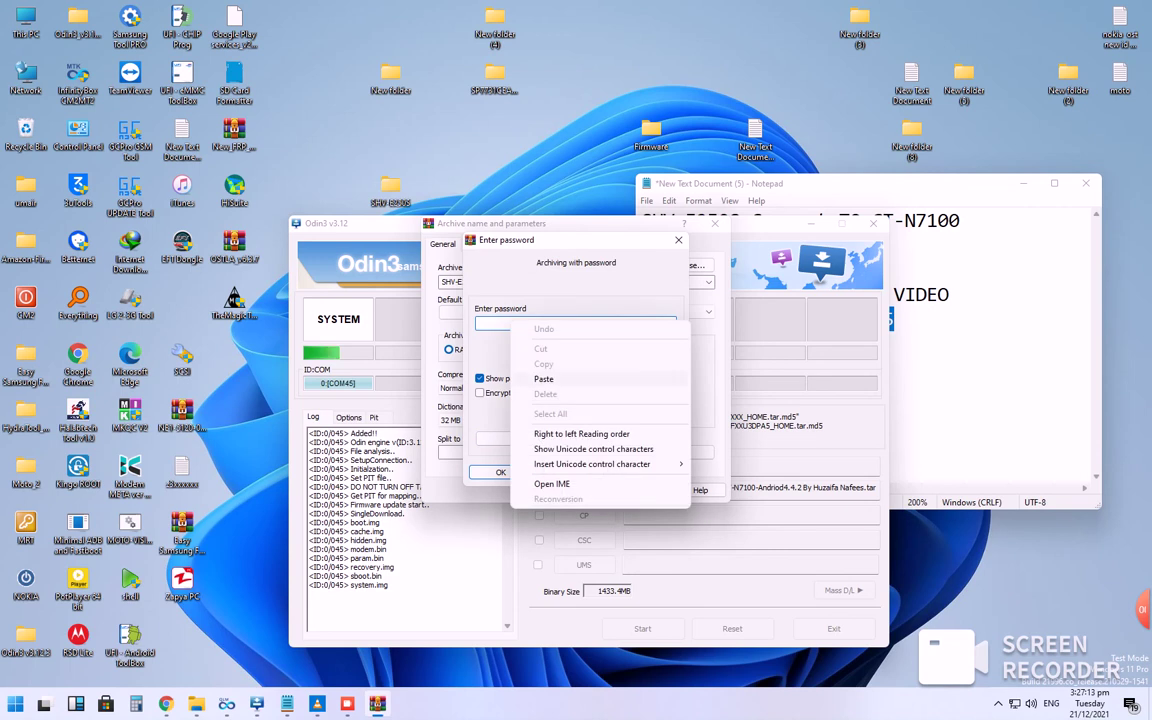
click(550, 378)
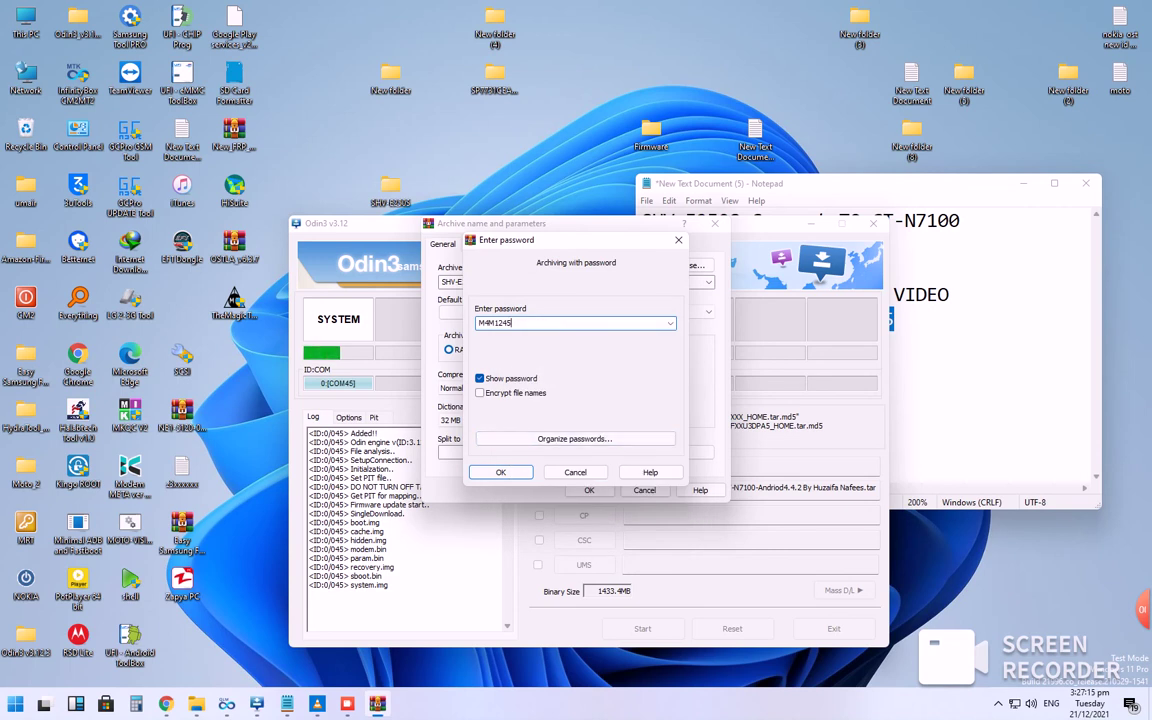
key(Return)
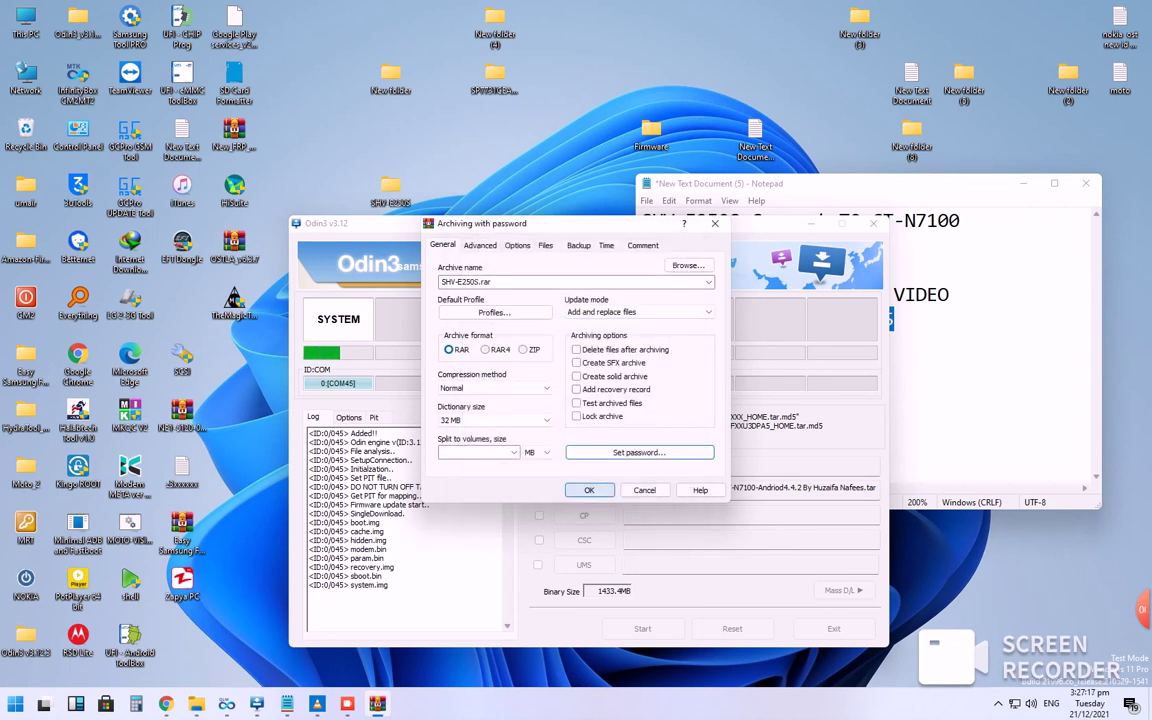
key(Return)
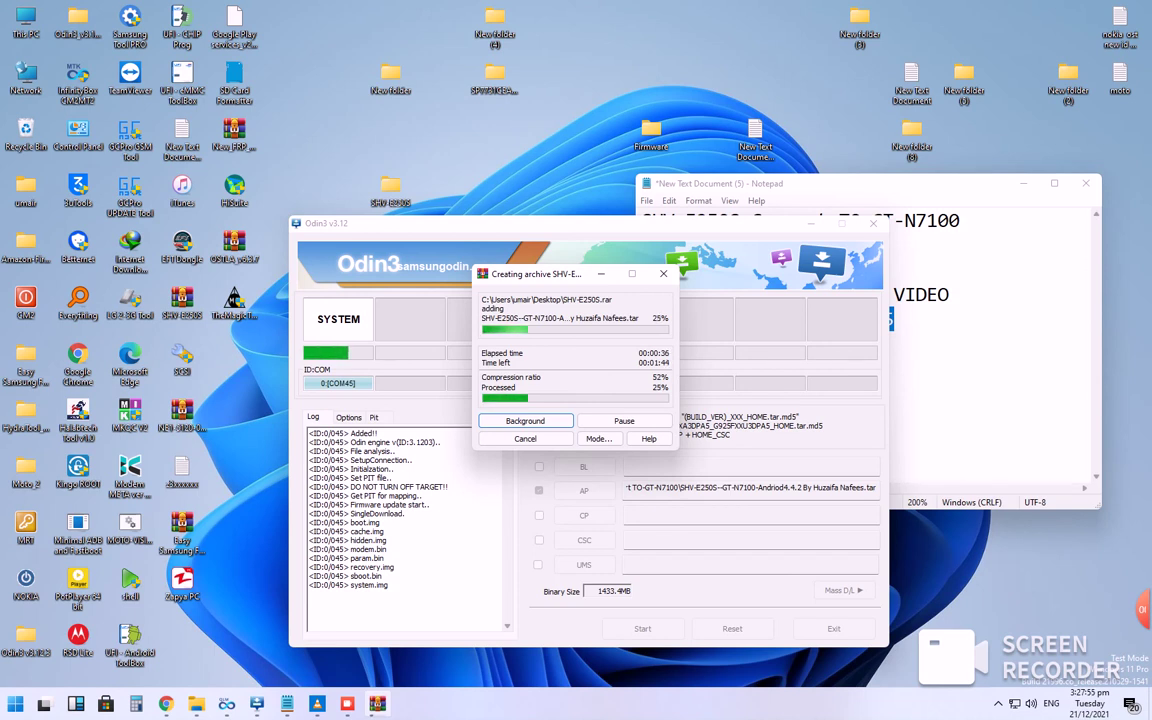
Step: Move Odin3 to the top-left corner and place the password note beside it
drag(400, 222, 170, 137)
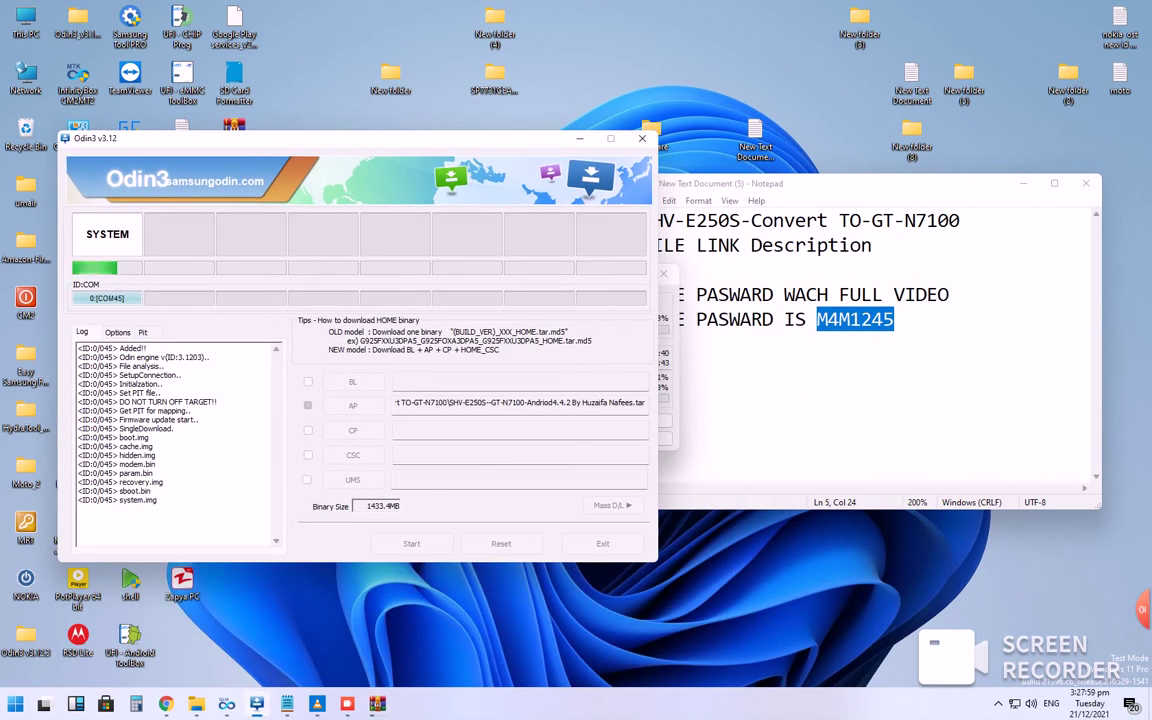
drag(850, 183, 871, 135)
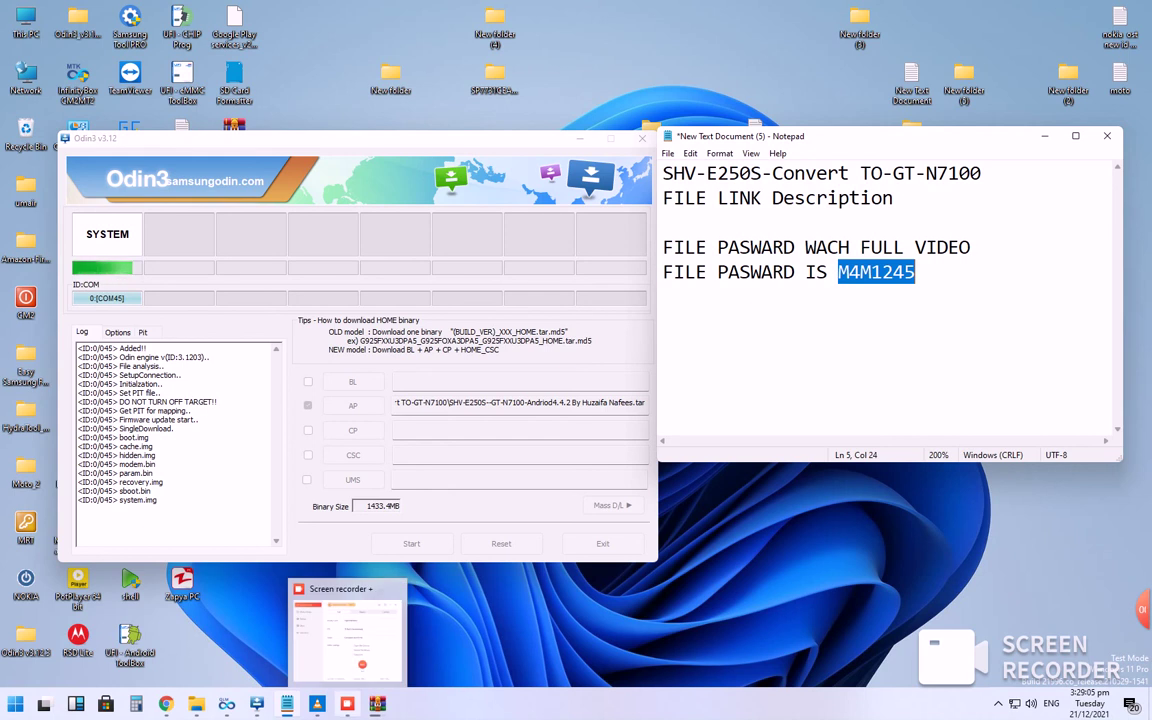
Step: Wait until Odin3 shows PASS! at 05:20 with 1 succeeded and 0 failed
click(347, 704)
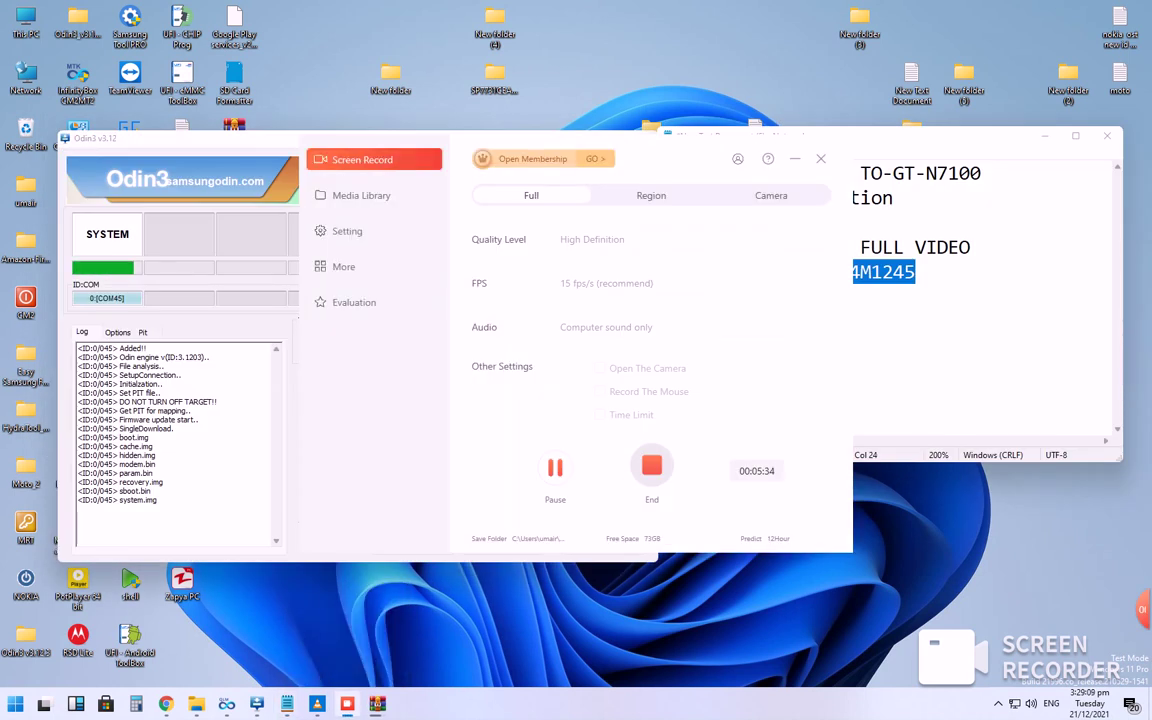
click(795, 159)
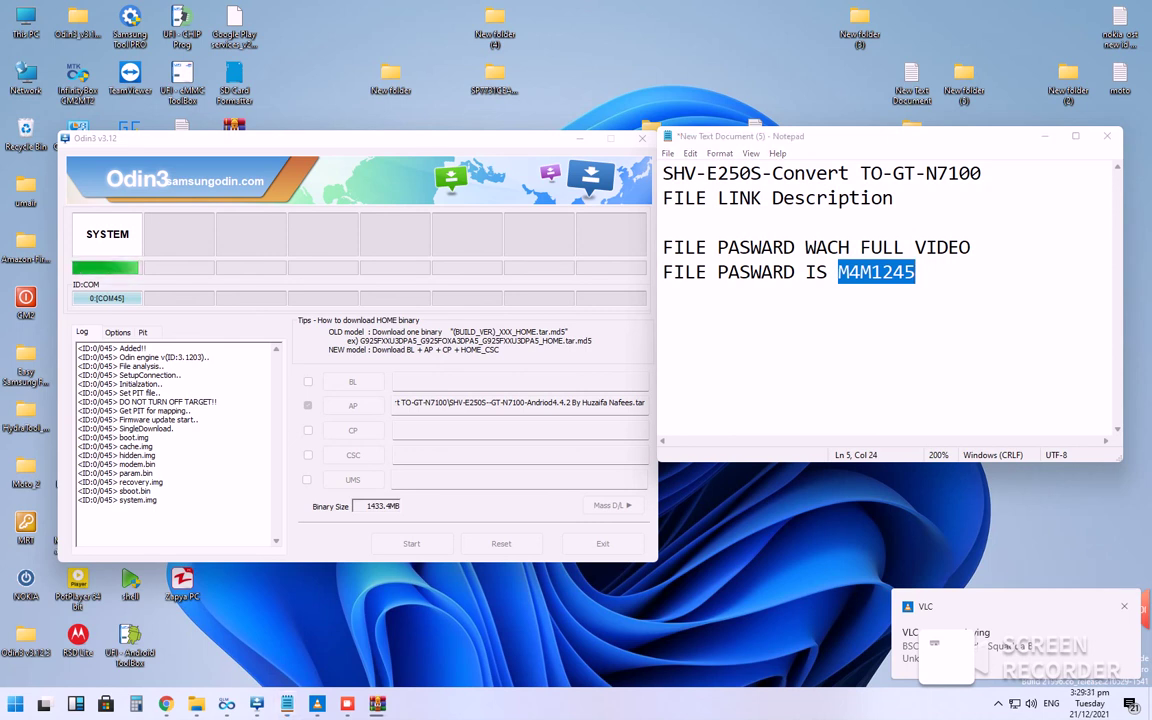
mouse_move(347, 704)
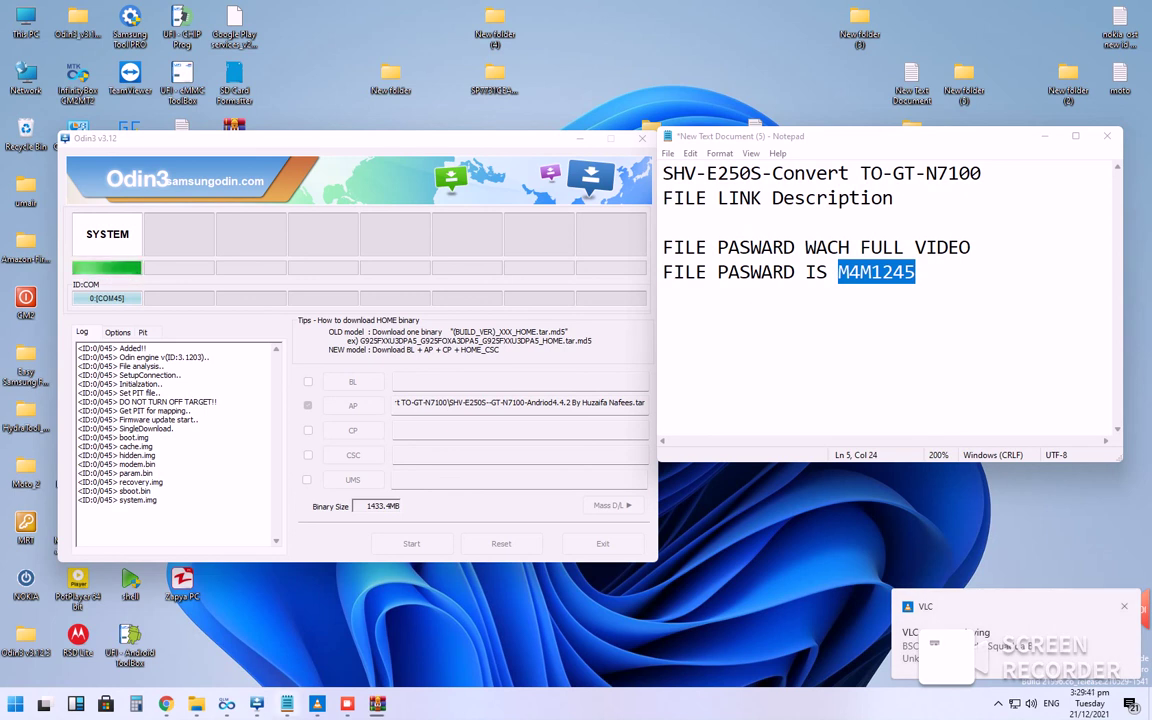
mouse_move(287, 704)
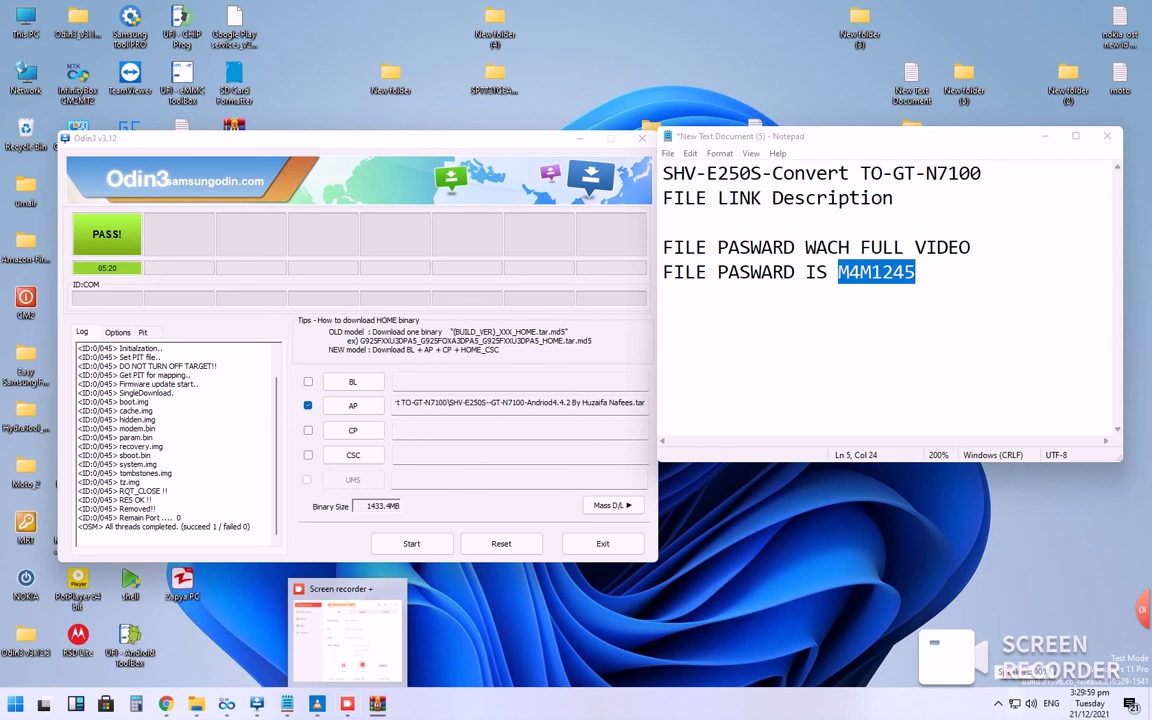
click(1143, 609)
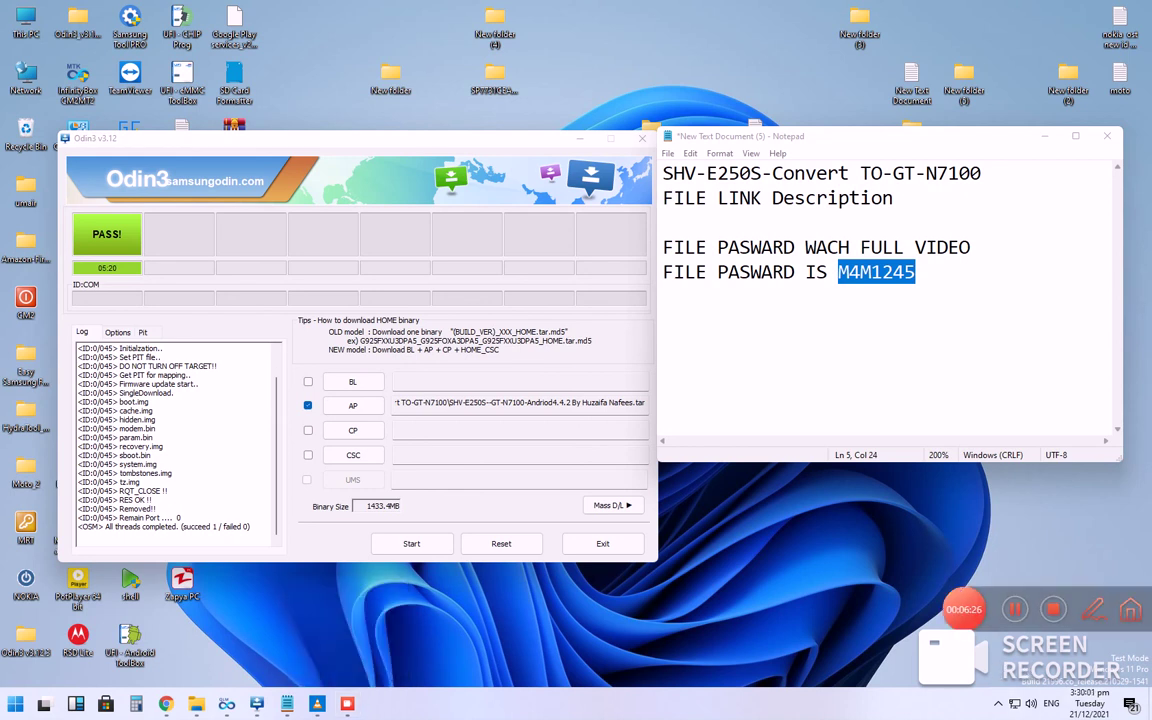